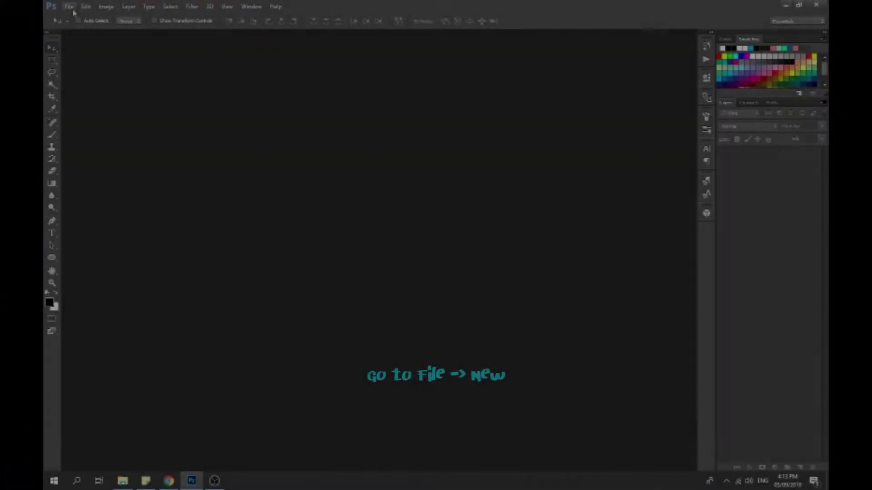
Create a new International Paper A4 RGB document at 300 ppi and begin unlocking its Background layer
{"action": "left_click", "coordinate": [70, 6]}
{"action": "left_click", "coordinate": [78, 16]}
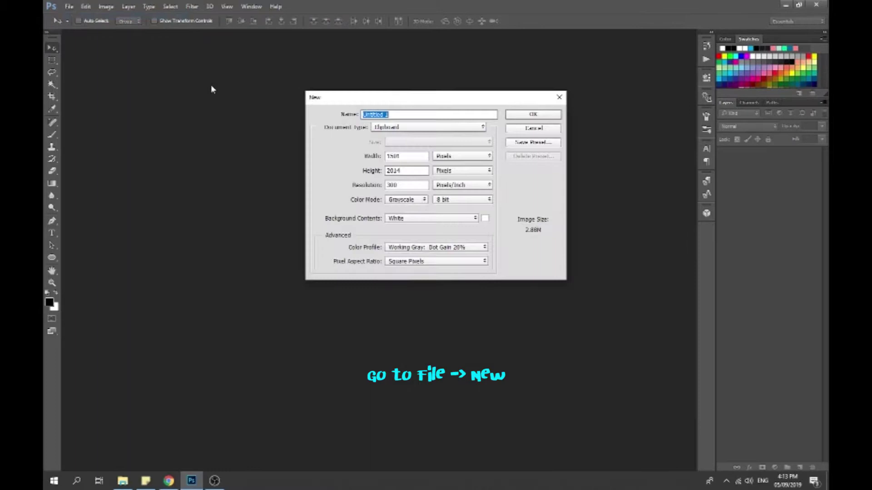
{"action": "left_click", "coordinate": [400, 200]}
{"action": "left_click", "coordinate": [401, 223]}
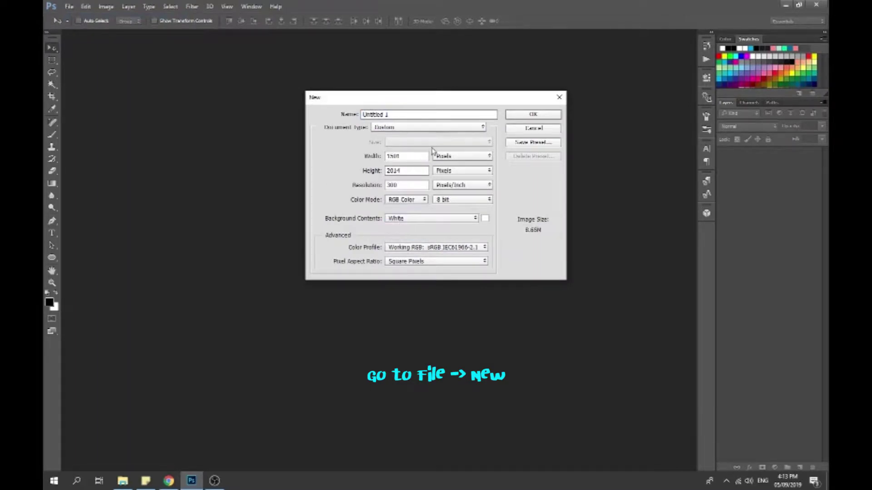
{"action": "left_click", "coordinate": [450, 127]}
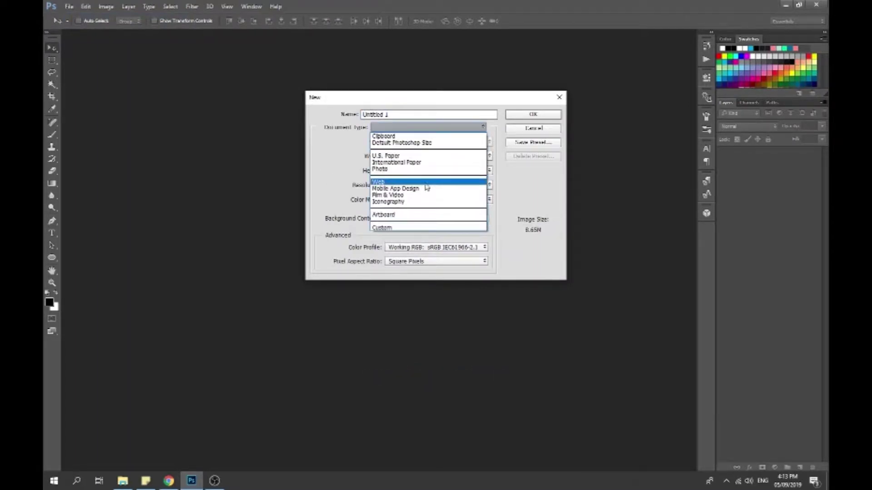
{"action": "left_click", "coordinate": [404, 163]}
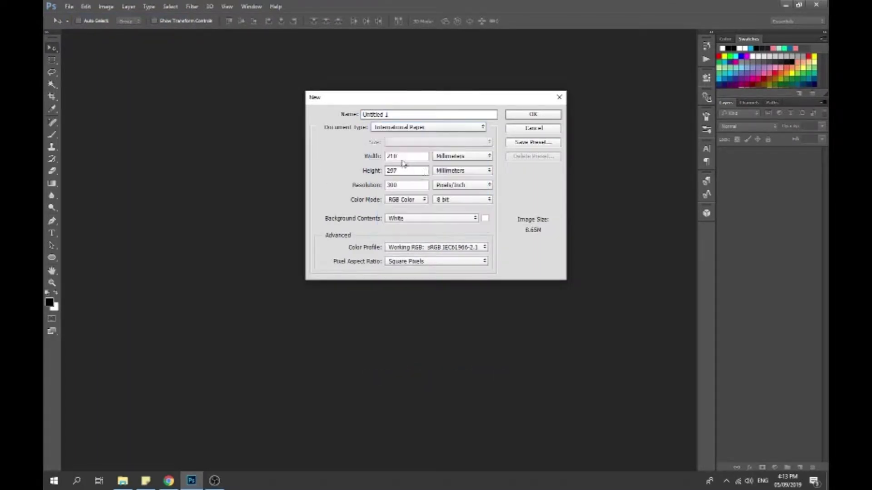
{"action": "left_click", "coordinate": [526, 116]}
{"action": "double_click", "coordinate": [801, 160]}
Confirm the Background as Layer 0 and start a text line on the page
{"action": "key", "text": "Return"}
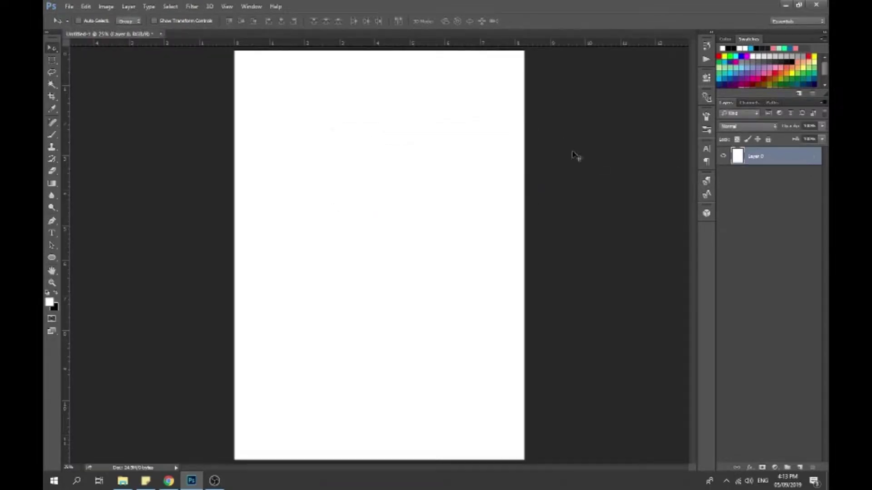
{"action": "key", "text": "t"}
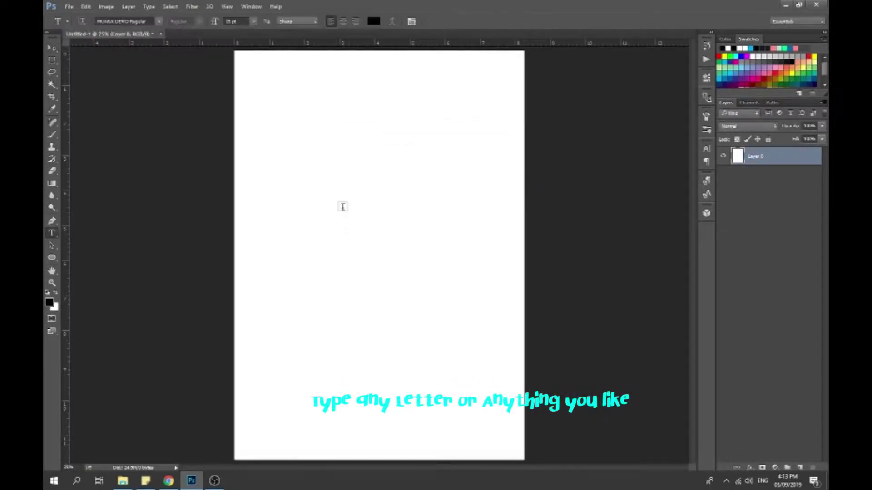
{"action": "left_click", "coordinate": [343, 207]}
{"action": "type", "text": "s"}
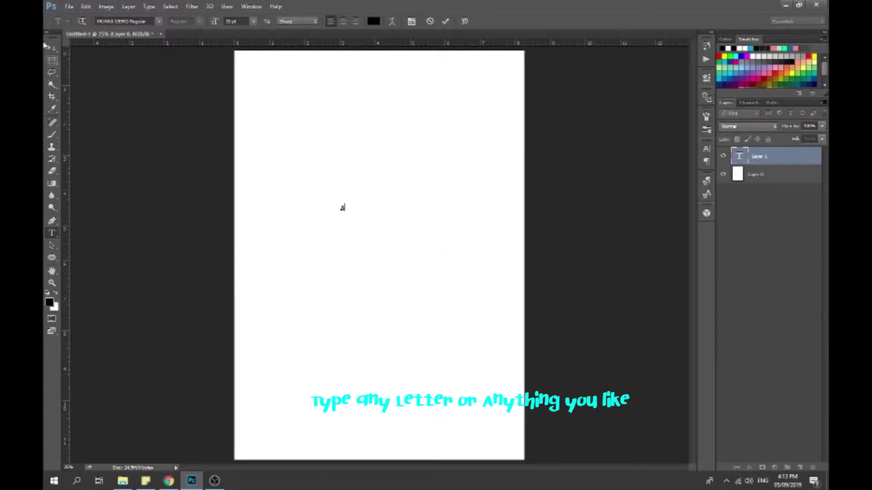
Enlarge the letter S to fill most of the page and centre it vertically and horizontally
{"action": "key", "text": "ctrl+t"}
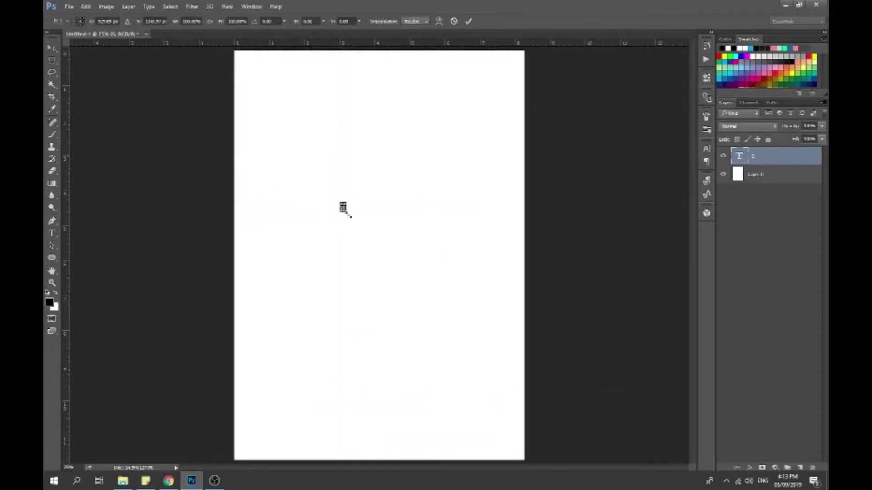
{"action": "mouse_move", "coordinate": [347, 213]}
{"action": "left_mouse_down"}
{"action": "mouse_move", "coordinate": [464, 350]}
{"action": "mouse_move", "coordinate": [555, 428]}
{"action": "left_mouse_up"}
{"action": "key", "text": "Return"}
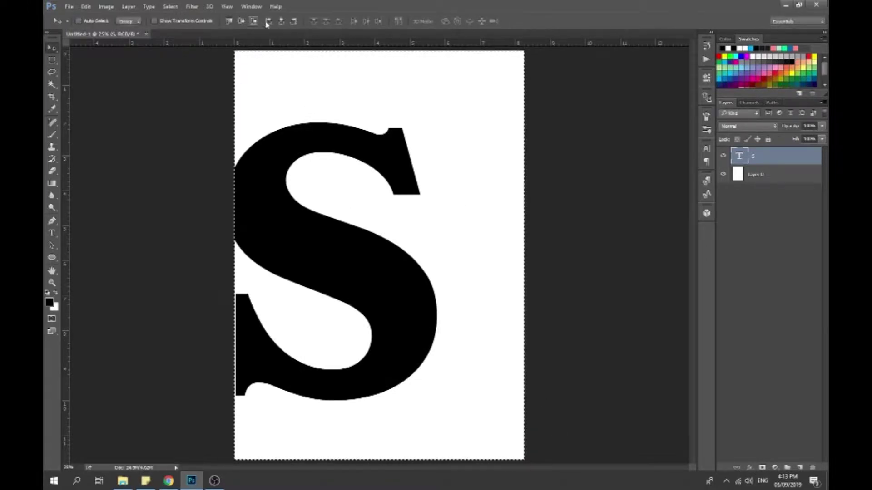
{"action": "left_click", "coordinate": [281, 21]}
{"action": "key", "text": "ctrl+d"}
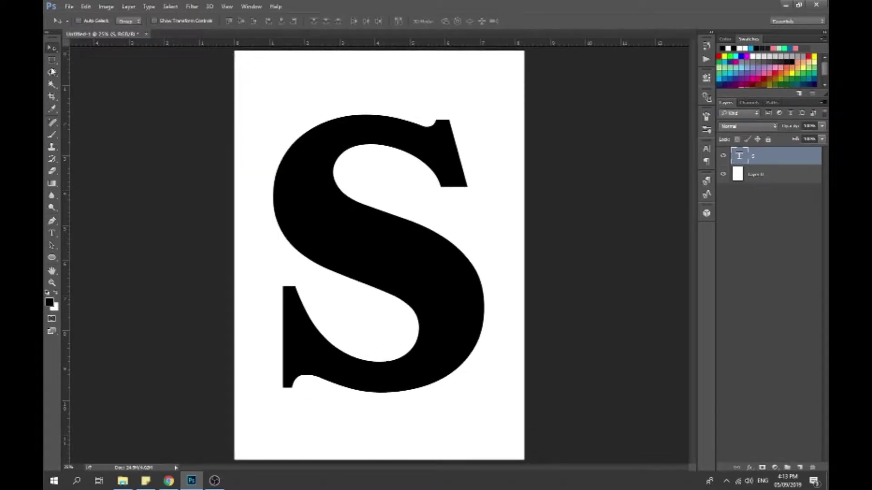
Delete the white Layer 0 and load the S outline as a contracted selection
{"action": "left_click", "coordinate": [767, 181]}
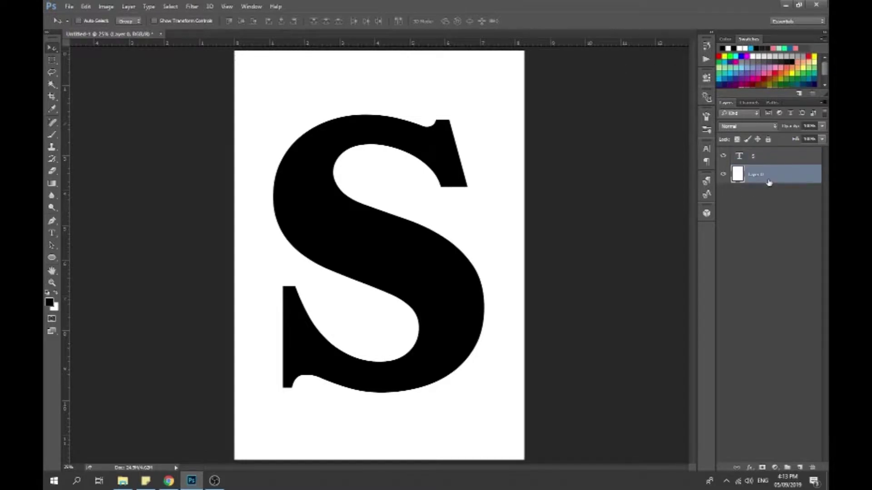
{"action": "key", "text": "Delete"}
{"action": "left_click", "coordinate": [741, 157], "text": "ctrl"}
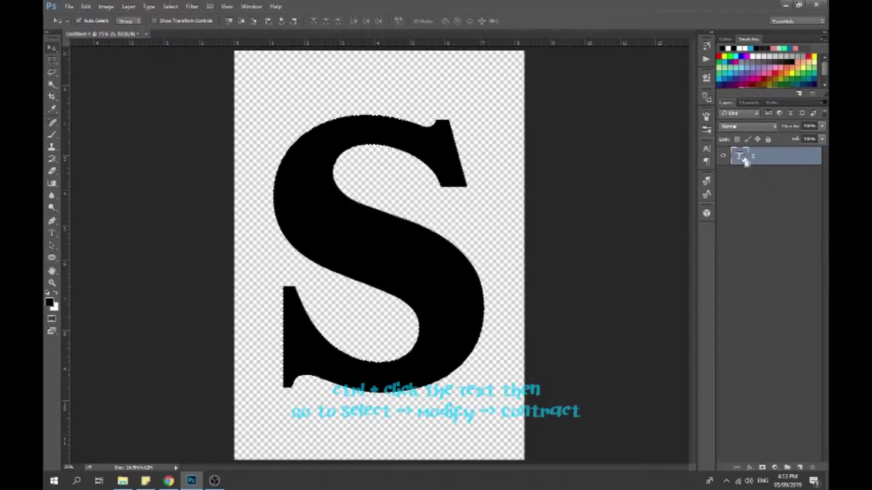
{"action": "left_click", "coordinate": [196, 12]}
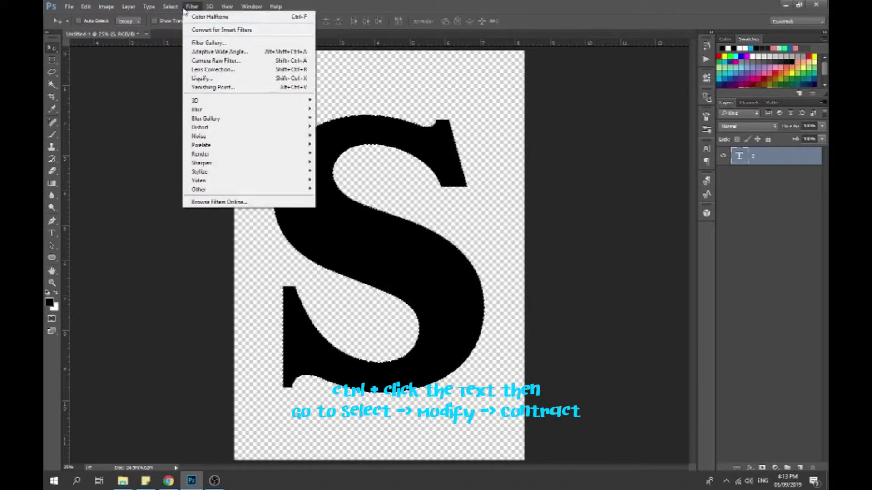
{"action": "mouse_move", "coordinate": [179, 127]}
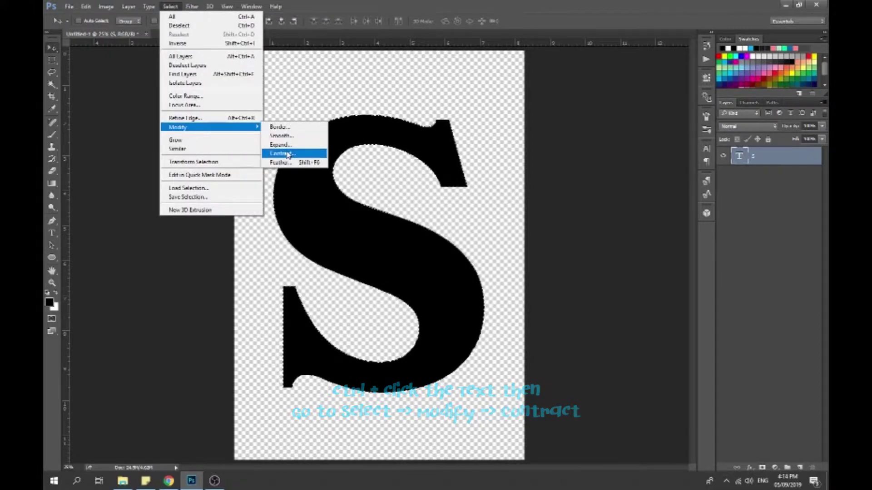
{"action": "left_click", "coordinate": [299, 156]}
{"action": "key", "text": "Return"}
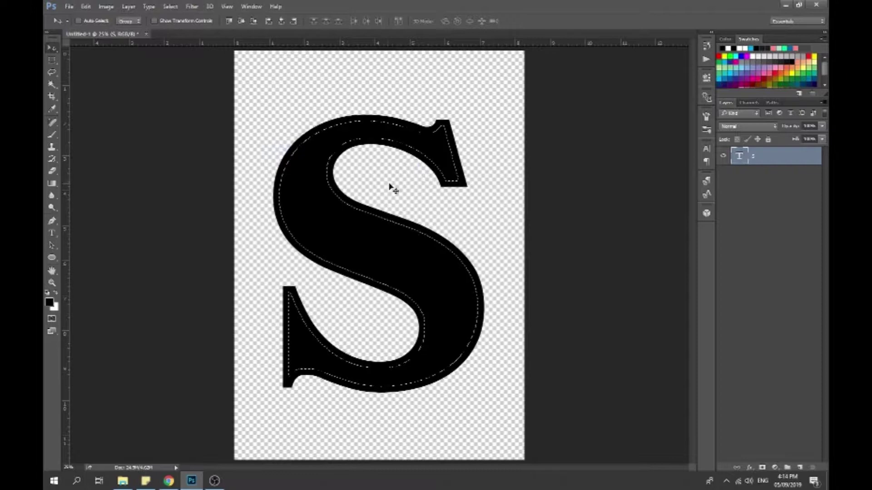
Paste the contracted S in place on a new layer and hide the original text layer
{"action": "key", "text": "ctrl+c"}
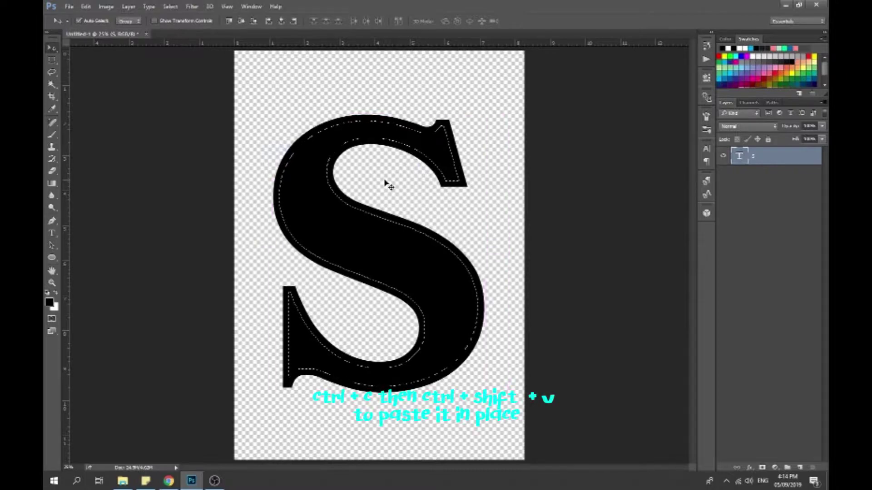
{"action": "key", "text": "ctrl+shift+v"}
{"action": "left_click", "coordinate": [725, 175]}
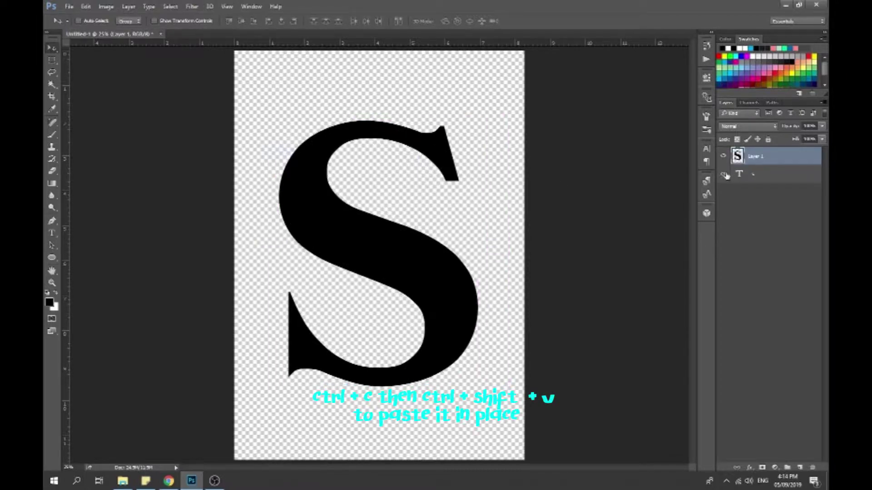
Give Layer 1 a white Color Overlay style and add a layer mask to it
{"action": "double_click", "coordinate": [790, 159]}
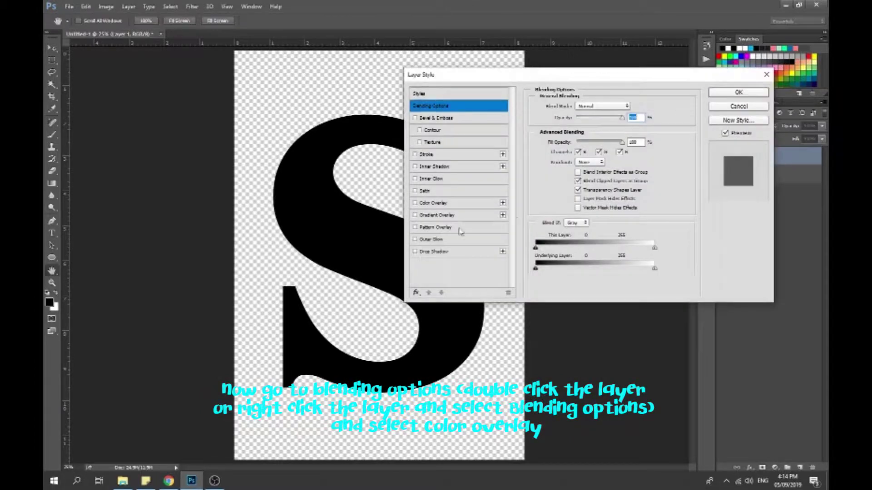
{"action": "left_click", "coordinate": [430, 205]}
{"action": "left_click", "coordinate": [631, 107]}
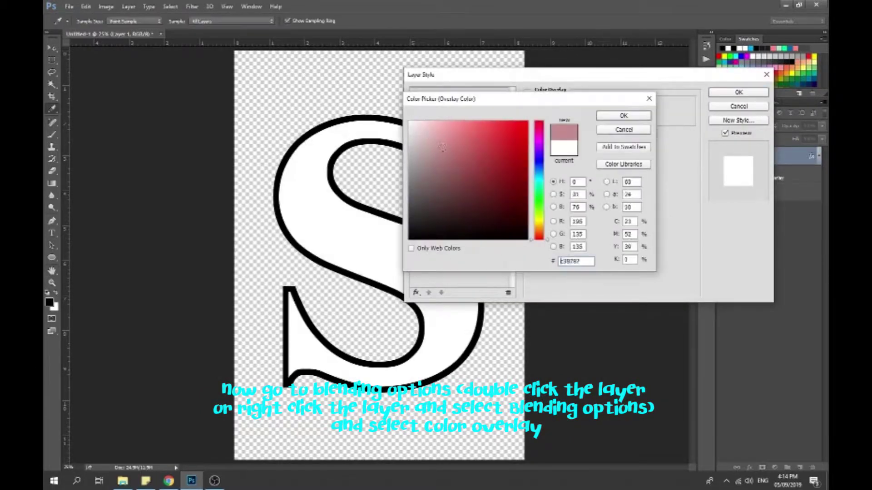
{"action": "left_click", "coordinate": [624, 116]}
{"action": "left_click", "coordinate": [737, 93]}
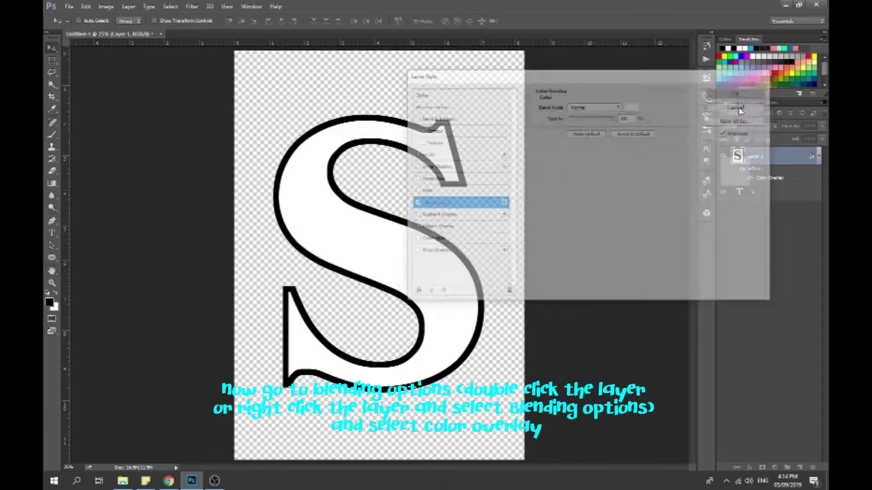
{"action": "left_click", "coordinate": [763, 469]}
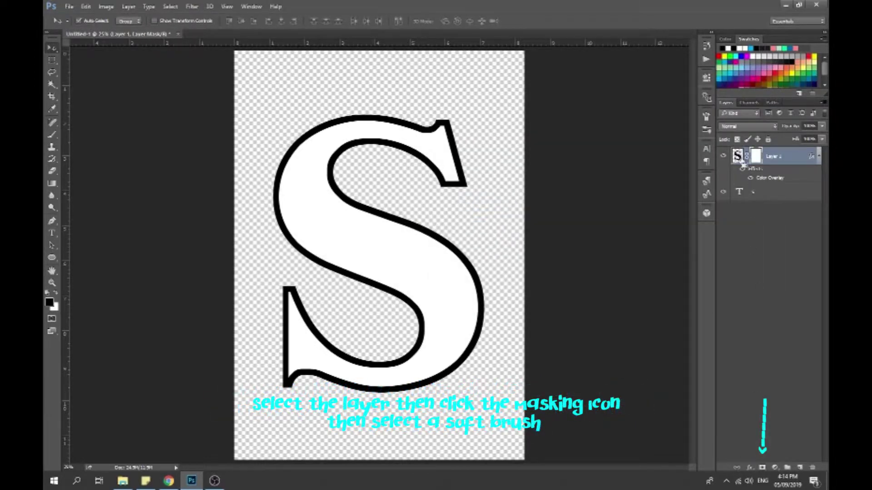
Brush black on the mask over the top and lower bowl of the S, undoing one stray stroke
{"action": "key", "text": "b"}
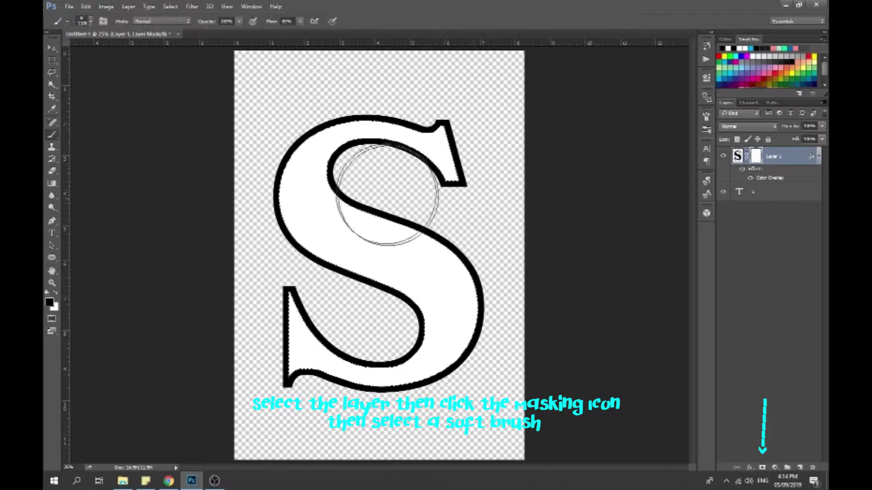
{"action": "left_click_drag", "start_coordinate": [272, 137], "coordinate": [521, 133]}
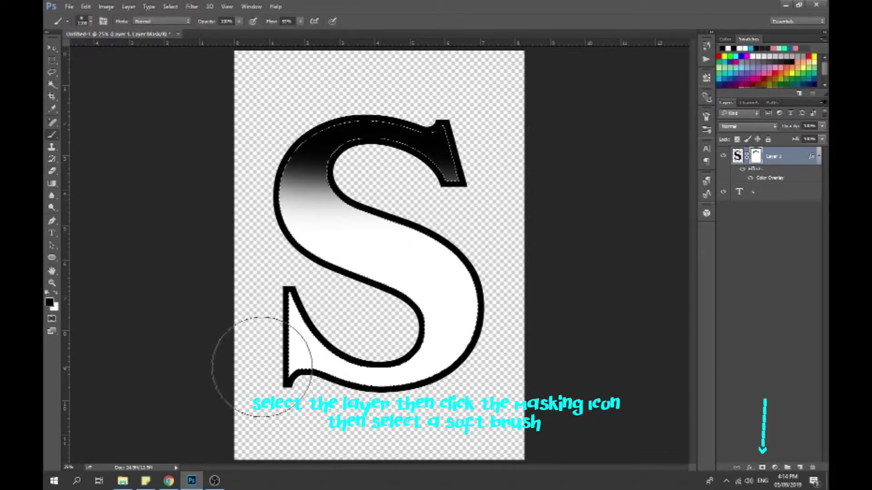
{"action": "left_click_drag", "start_coordinate": [253, 360], "coordinate": [515, 380]}
{"action": "key", "text": "ctrl+z"}
{"action": "left_click_drag", "start_coordinate": [302, 341], "coordinate": [377, 373]}
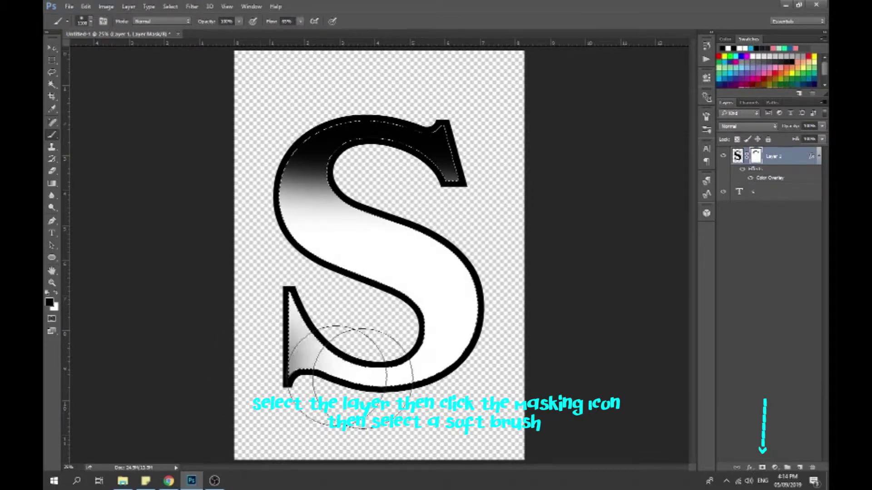
{"action": "left_click_drag", "start_coordinate": [253, 370], "coordinate": [535, 360]}
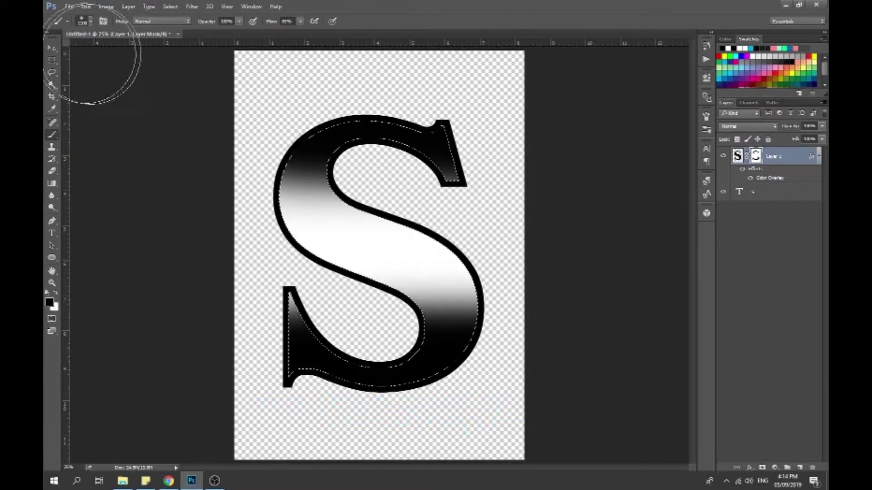
{"action": "left_click", "coordinate": [52, 47]}
{"action": "left_click", "coordinate": [424, 224]}
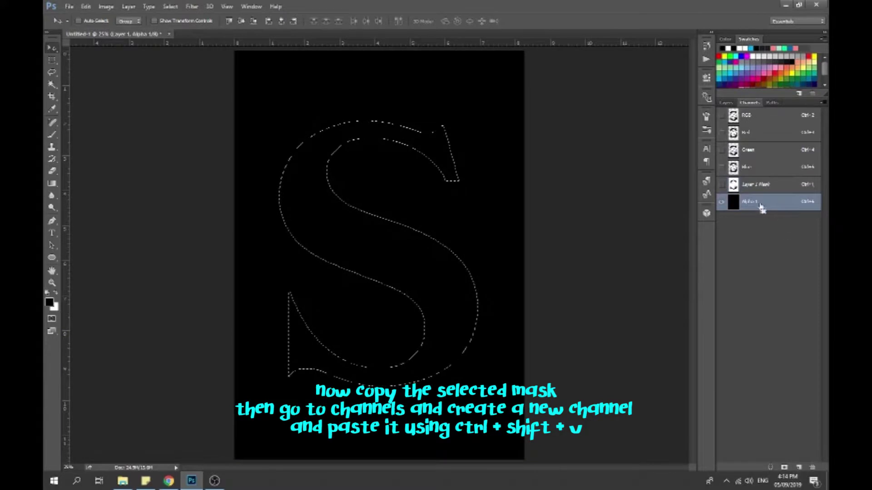
Paste the copied S gradient mask into the new Alpha 1 channel
{"action": "key", "text": "ctrl+shift+v"}
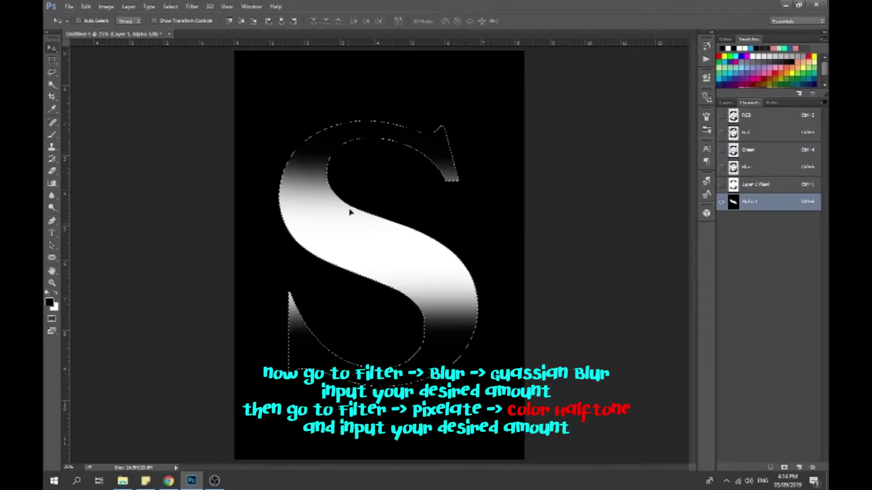
Clear the selection around the S in the alpha channel using the Magic Wand menu
{"action": "key", "text": "w"}
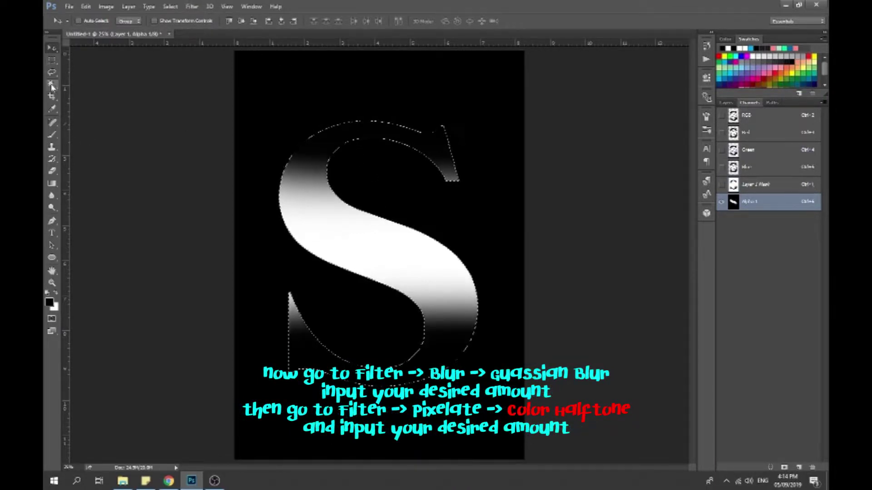
{"action": "right_click", "coordinate": [370, 131]}
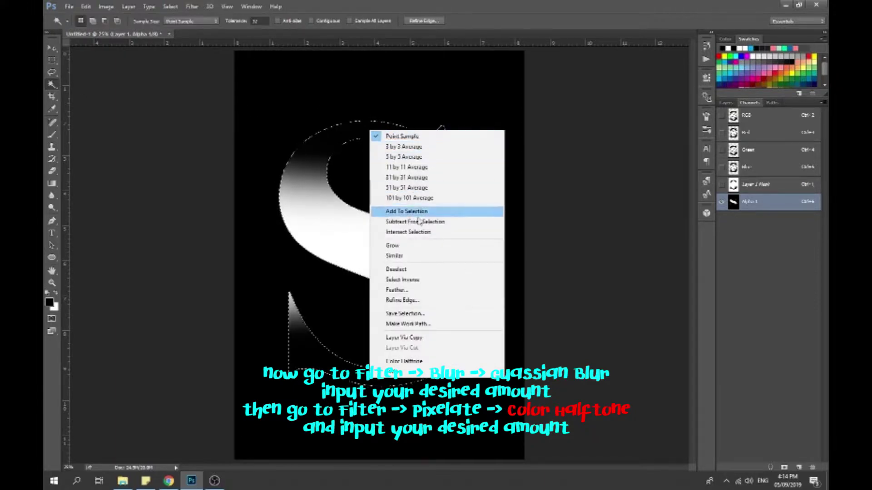
{"action": "left_click", "coordinate": [396, 269]}
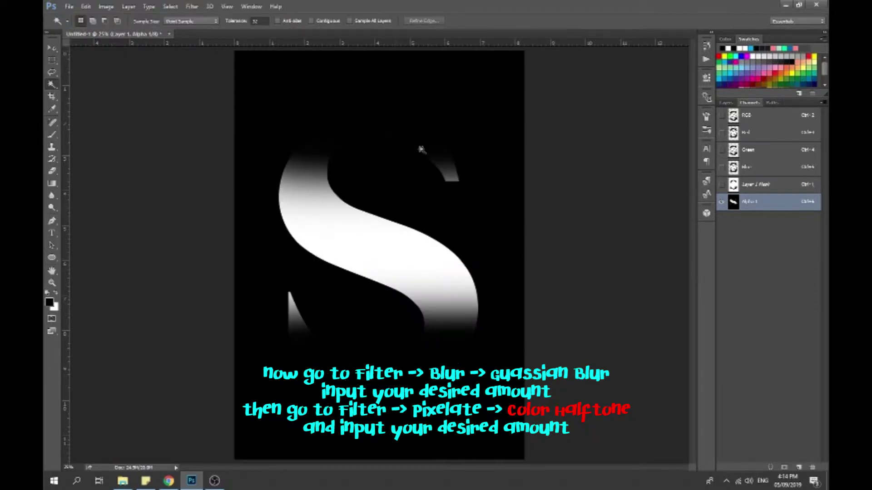
Apply a 20-pixel Gaussian Blur to the Alpha 1 channel
{"action": "left_click", "coordinate": [188, 7]}
{"action": "mouse_move", "coordinate": [249, 109]}
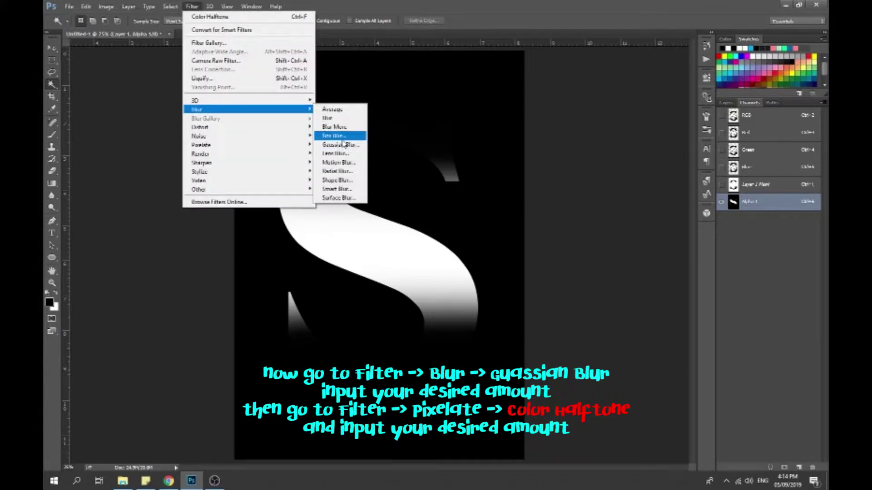
{"action": "left_click", "coordinate": [336, 145]}
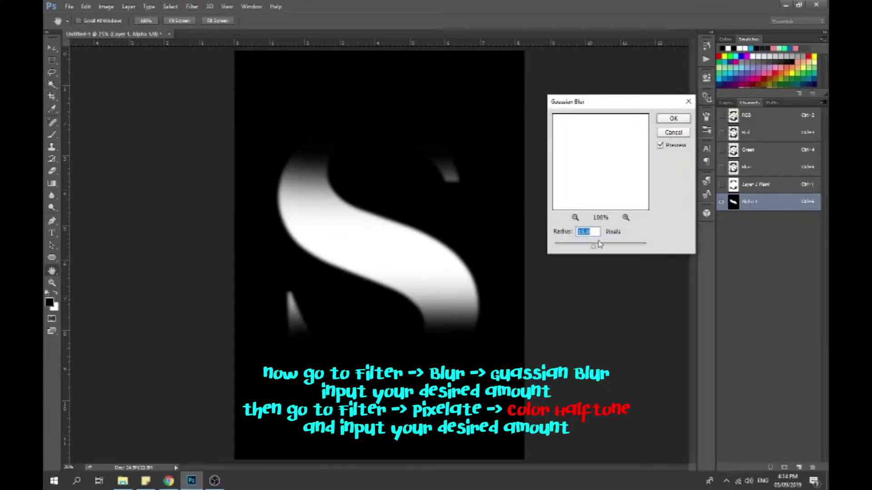
{"action": "type", "text": "20"}
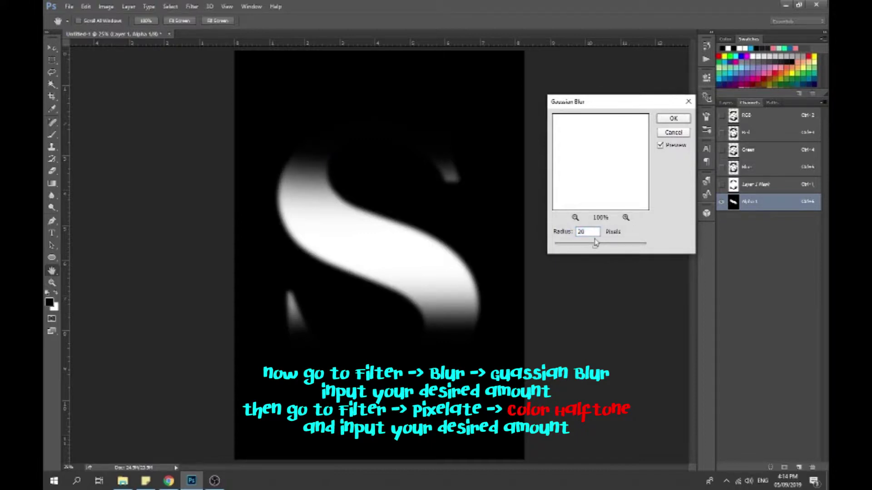
{"action": "left_click", "coordinate": [666, 119]}
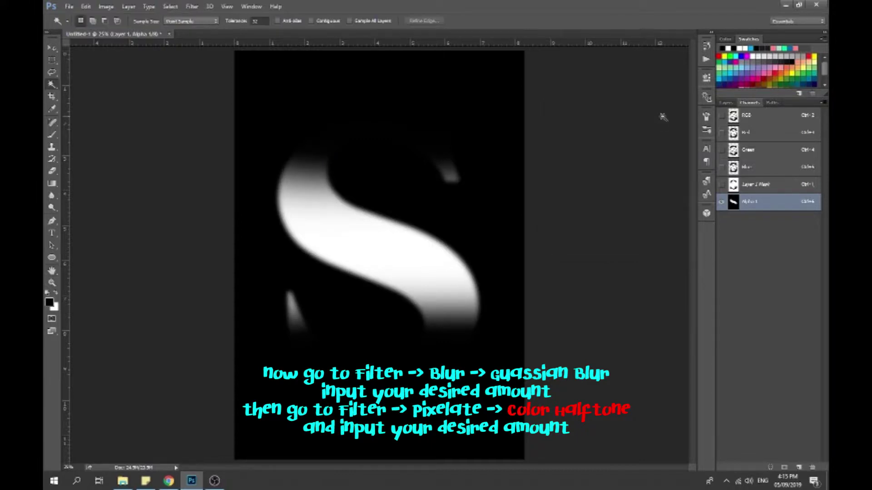
Apply Color Halftone to the channel and load Alpha 1 as a selection
{"action": "left_click", "coordinate": [192, 6]}
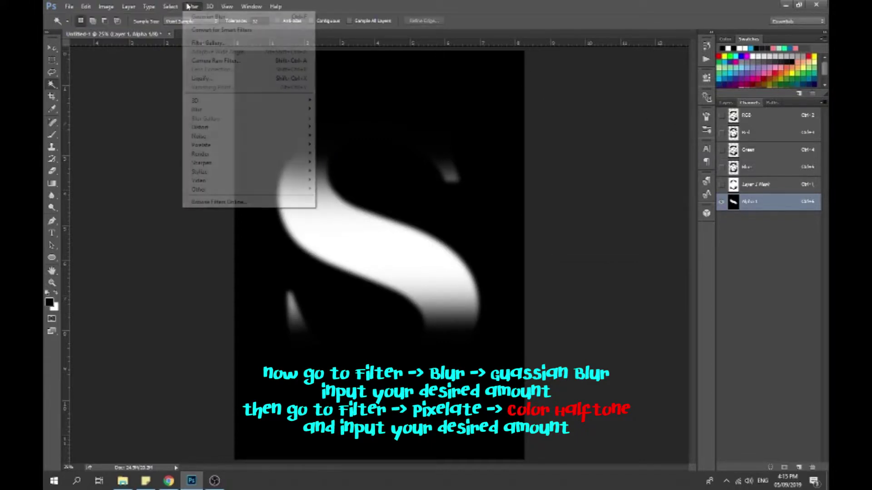
{"action": "mouse_move", "coordinate": [202, 145]}
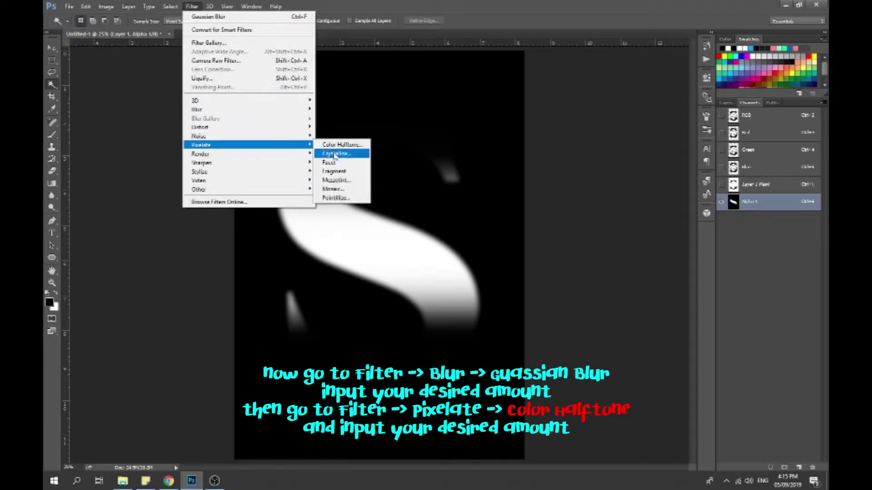
{"action": "left_click", "coordinate": [359, 145]}
{"action": "key", "text": "Return"}
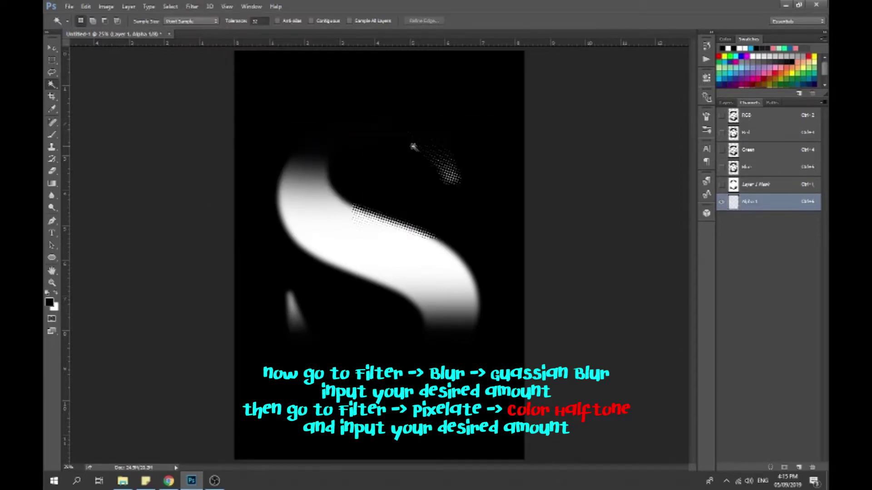
{"action": "left_click", "coordinate": [733, 203], "text": "ctrl"}
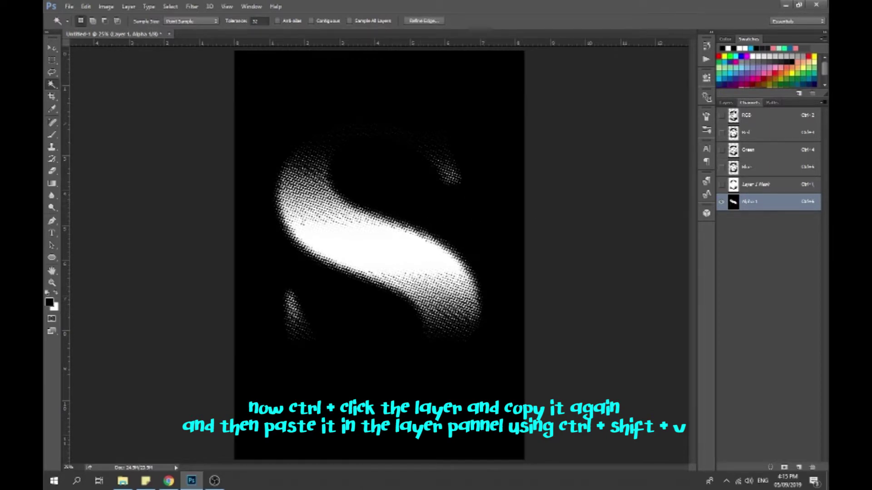
Show the RGB channels, hide Alpha 1, and hide Layer 1 in the Layers panel
{"action": "left_click", "coordinate": [722, 115]}
{"action": "left_click", "coordinate": [721, 202]}
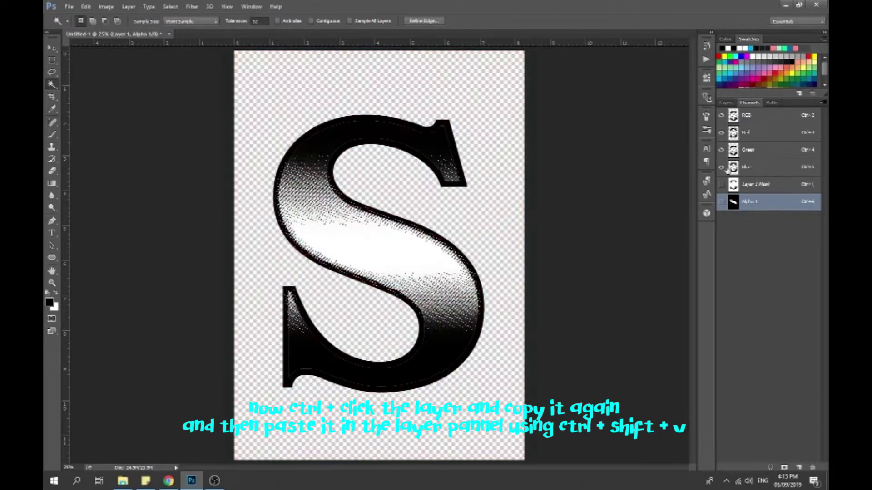
{"action": "left_click", "coordinate": [726, 103]}
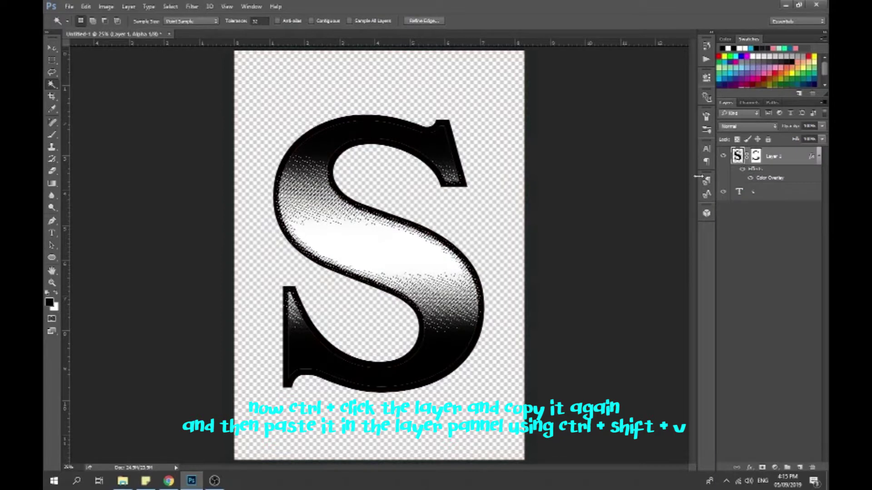
{"action": "left_click", "coordinate": [725, 156]}
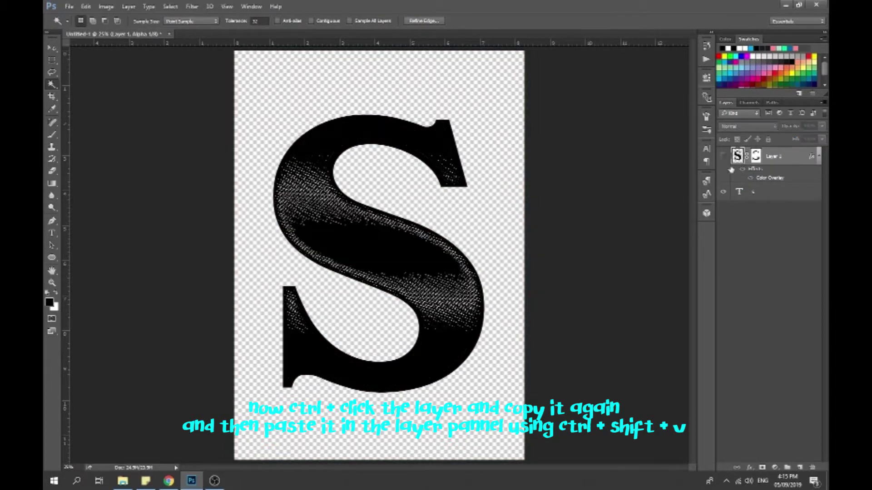
Paste the halftone S into a new empty layer above the text layer
{"action": "left_click", "coordinate": [770, 195]}
{"action": "left_click", "coordinate": [800, 468]}
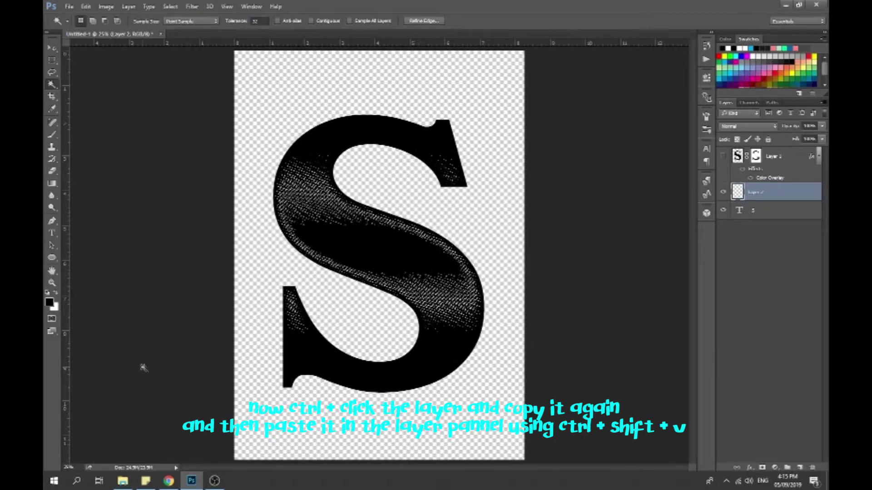
{"action": "key", "text": "ctrl+shift+v"}
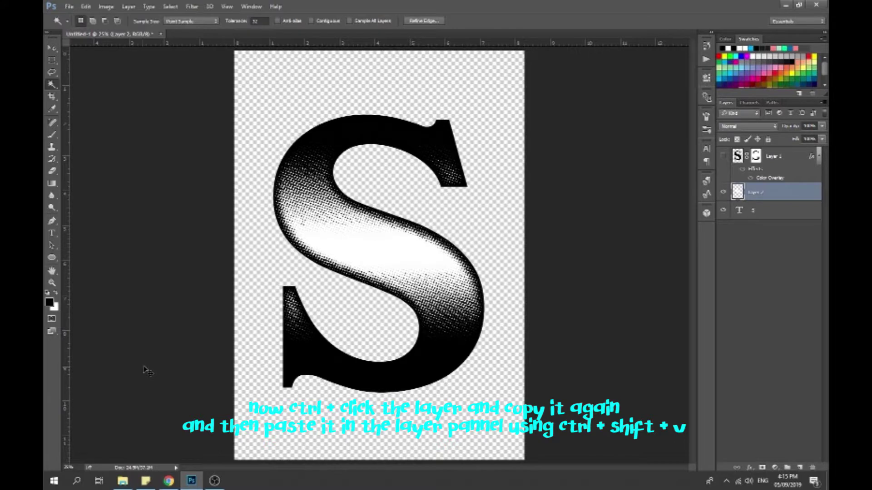
{"action": "left_click", "coordinate": [52, 47]}
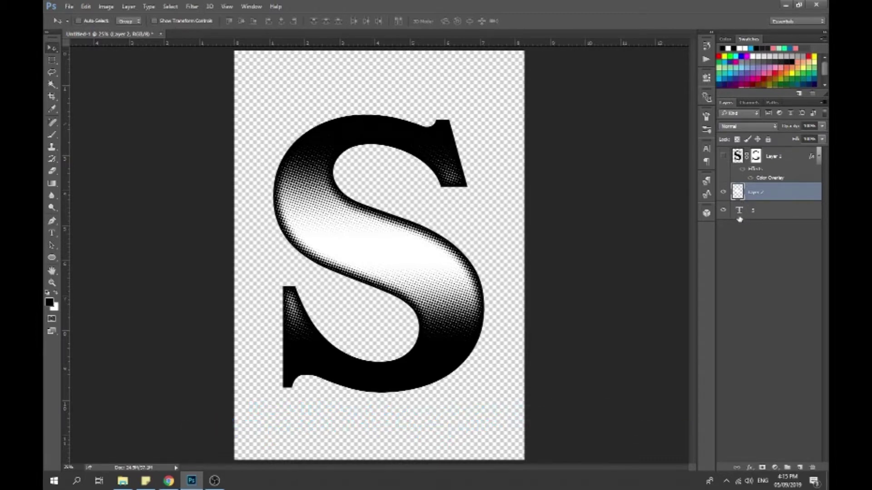
Set the S text colour to bright orange (R 255, G 120, B 0) in the Character panel
{"action": "left_click", "coordinate": [756, 213]}
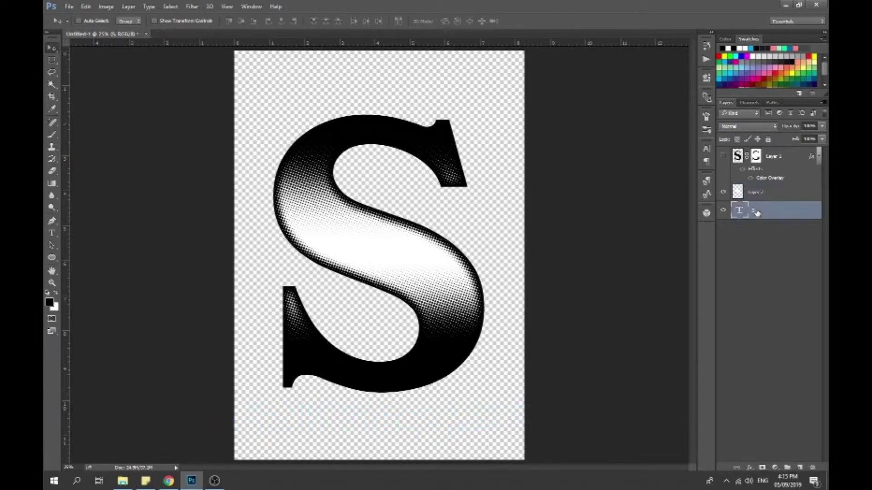
{"action": "double_click", "coordinate": [740, 212]}
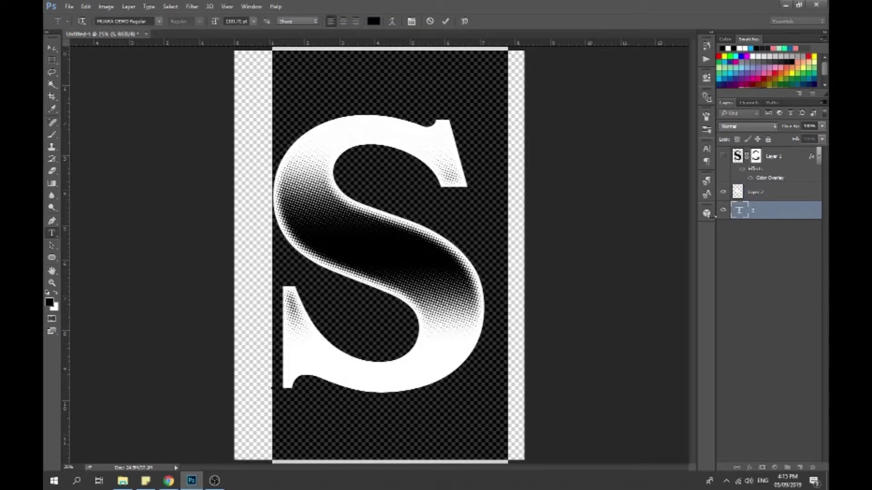
{"action": "key", "text": "ctrl+Return"}
{"action": "key", "text": "v"}
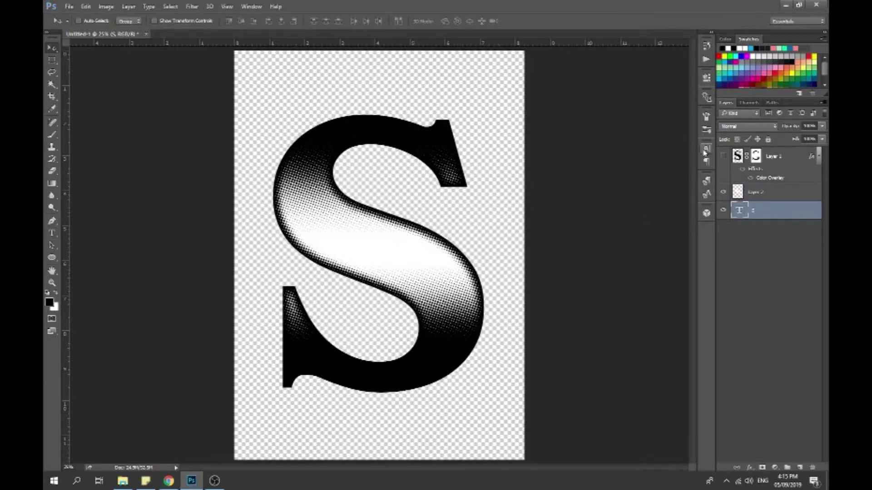
{"action": "left_click", "coordinate": [706, 149]}
{"action": "left_click", "coordinate": [678, 202]}
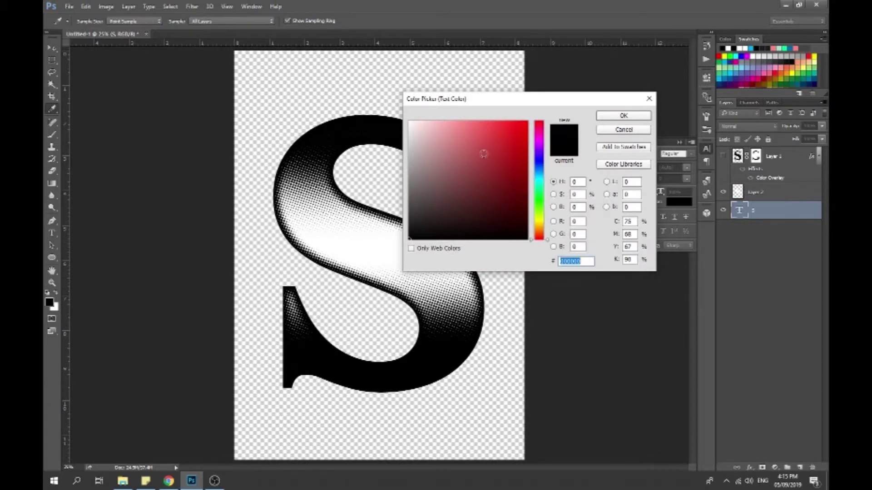
{"action": "mouse_move", "coordinate": [484, 154]}
{"action": "left_mouse_down"}
{"action": "mouse_move", "coordinate": [522, 196]}
{"action": "mouse_move", "coordinate": [571, 101]}
{"action": "left_mouse_up"}
{"action": "left_click", "coordinate": [539, 231]}
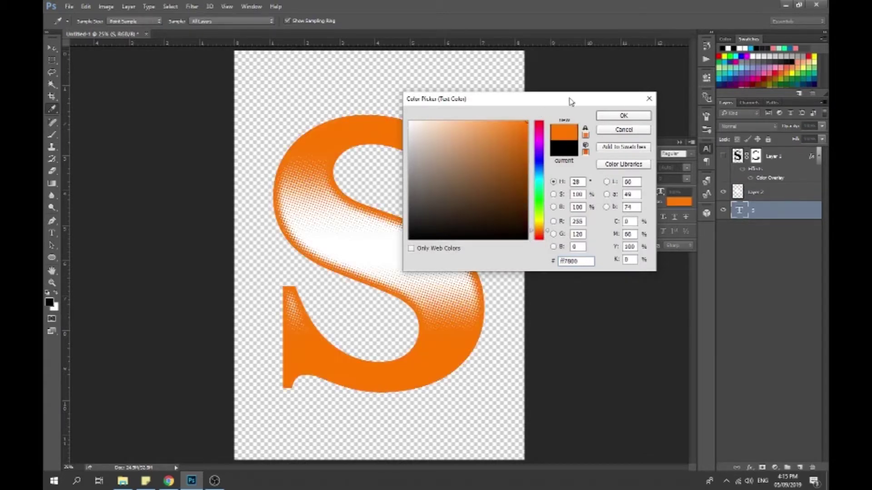
{"action": "left_click", "coordinate": [539, 236]}
{"action": "left_click", "coordinate": [610, 117]}
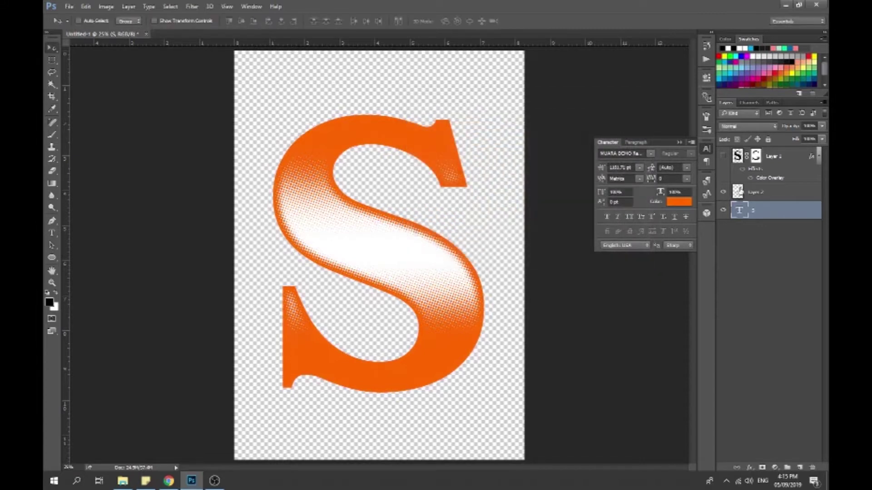
Add a pale cream-yellow (#ffffc9) Color Overlay style to the halftone Layer 2
{"action": "left_click", "coordinate": [775, 195]}
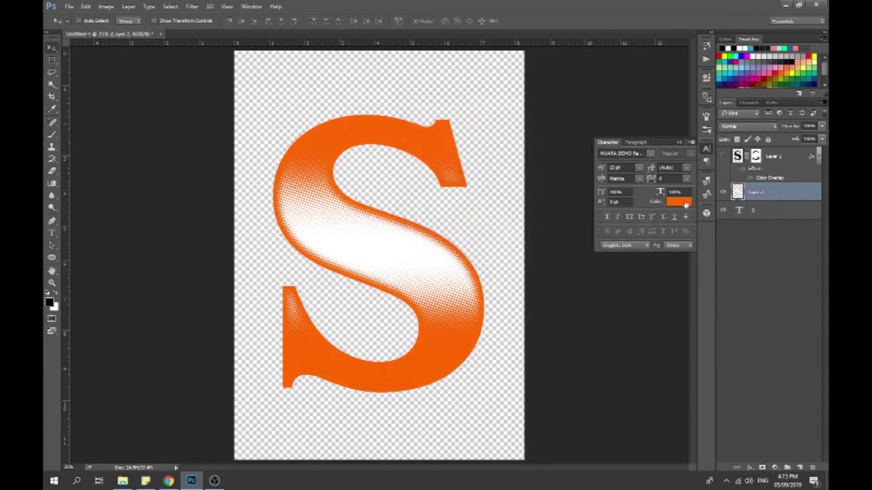
{"action": "double_click", "coordinate": [779, 195]}
{"action": "left_click", "coordinate": [427, 204]}
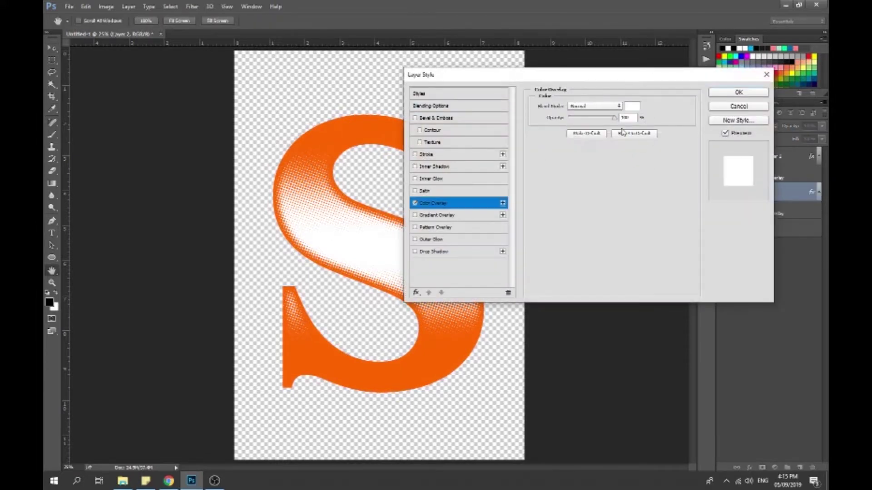
{"action": "left_click", "coordinate": [633, 107]}
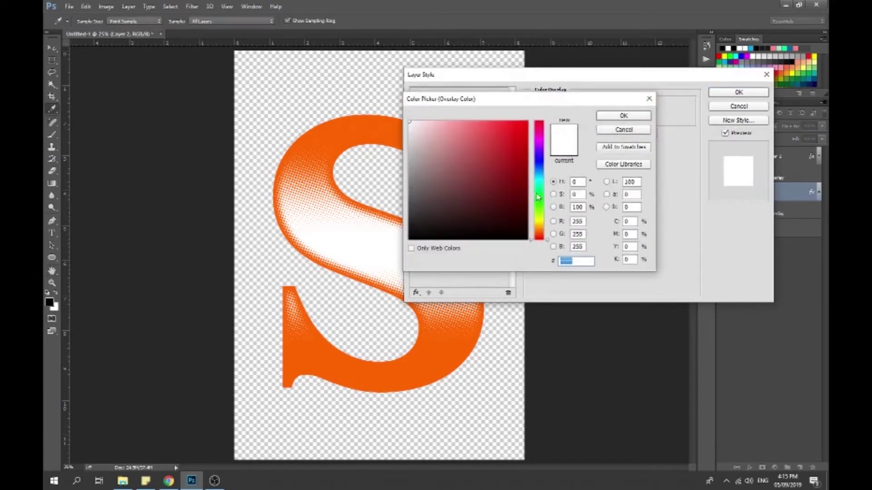
{"action": "left_click", "coordinate": [351, 139]}
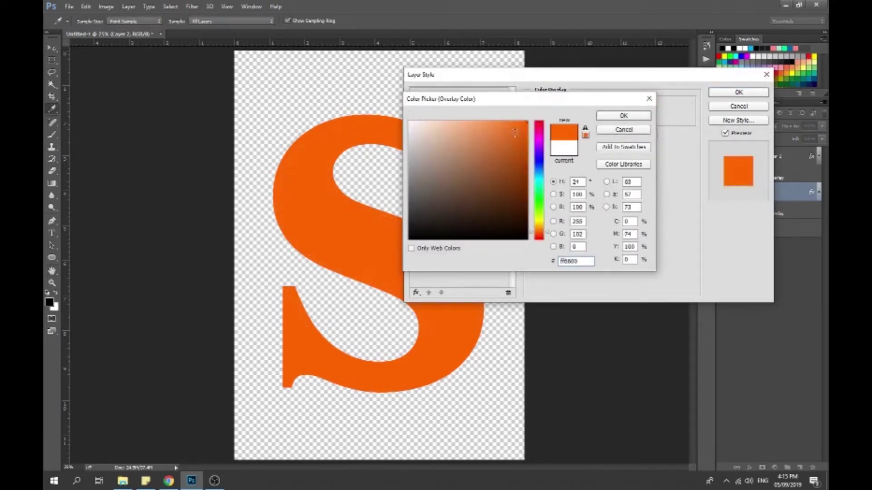
{"action": "left_click_drag", "start_coordinate": [539, 233], "coordinate": [540, 141]}
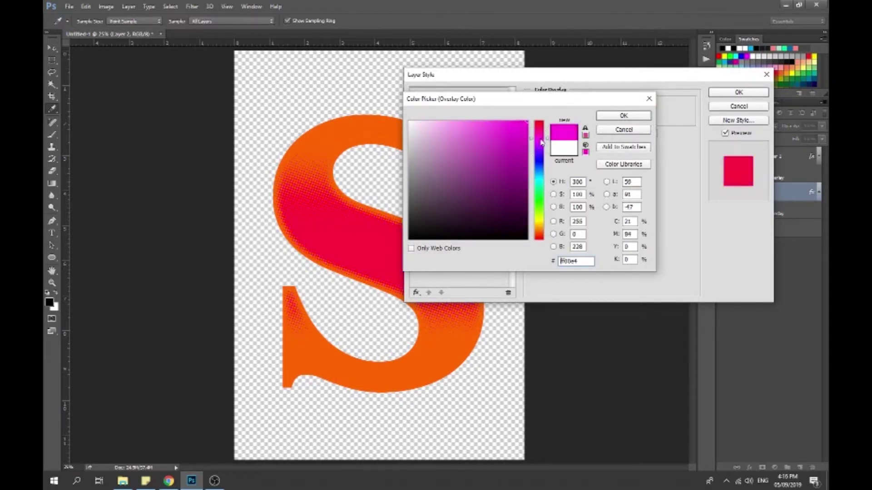
{"action": "left_click", "coordinate": [541, 222]}
{"action": "left_click", "coordinate": [435, 123]}
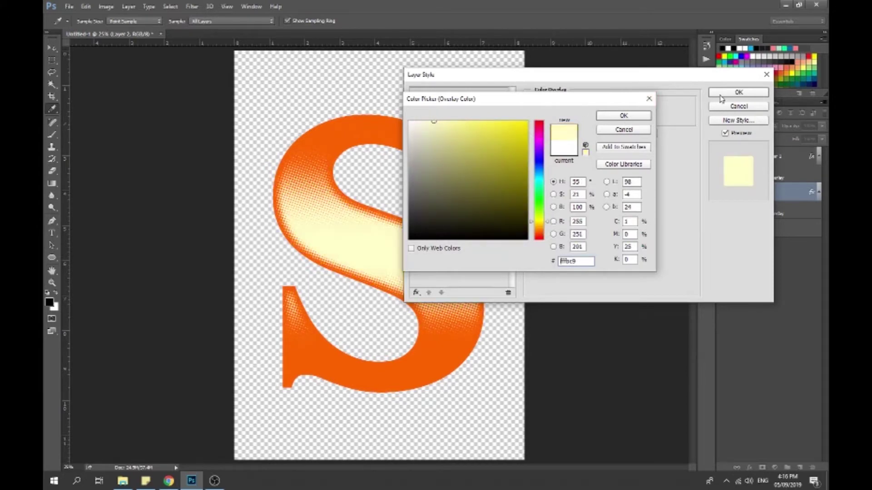
{"action": "left_click", "coordinate": [623, 117]}
{"action": "left_click", "coordinate": [738, 92]}
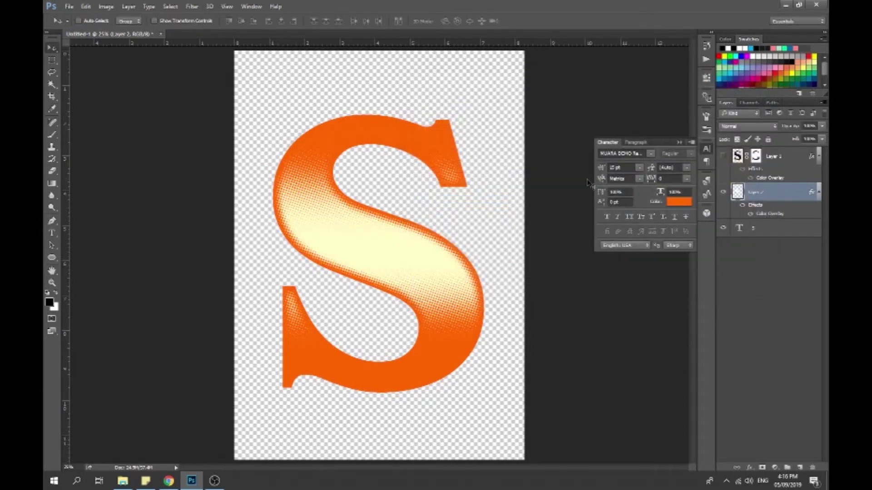
Add a black Solid Color fill layer, Color Fill 1, and move it below the S text layer
{"action": "left_click", "coordinate": [772, 225]}
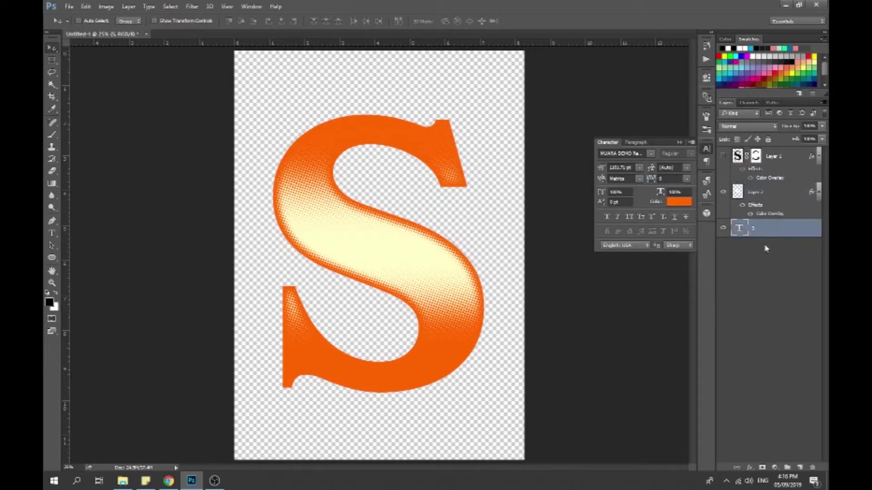
{"action": "left_click", "coordinate": [775, 467]}
{"action": "left_click", "coordinate": [763, 269]}
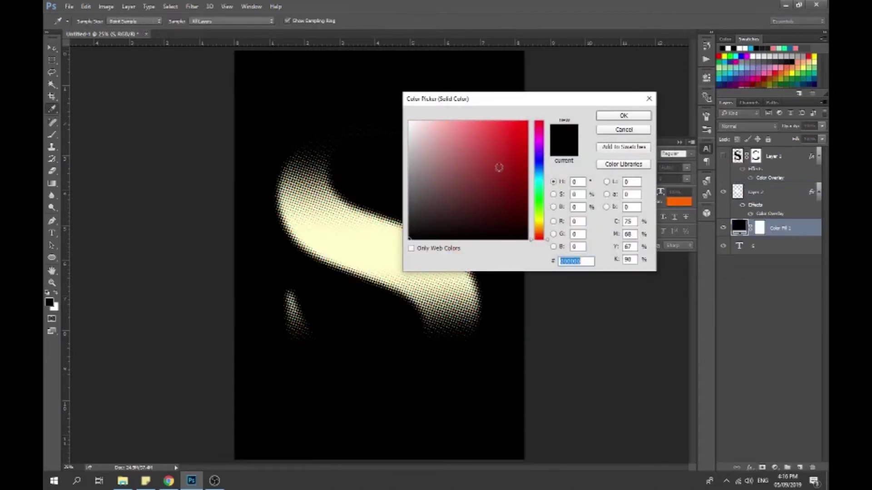
{"action": "left_click_drag", "start_coordinate": [470, 169], "coordinate": [378, 249]}
{"action": "left_click", "coordinate": [623, 116]}
{"action": "left_click_drag", "start_coordinate": [779, 228], "coordinate": [774, 255]}
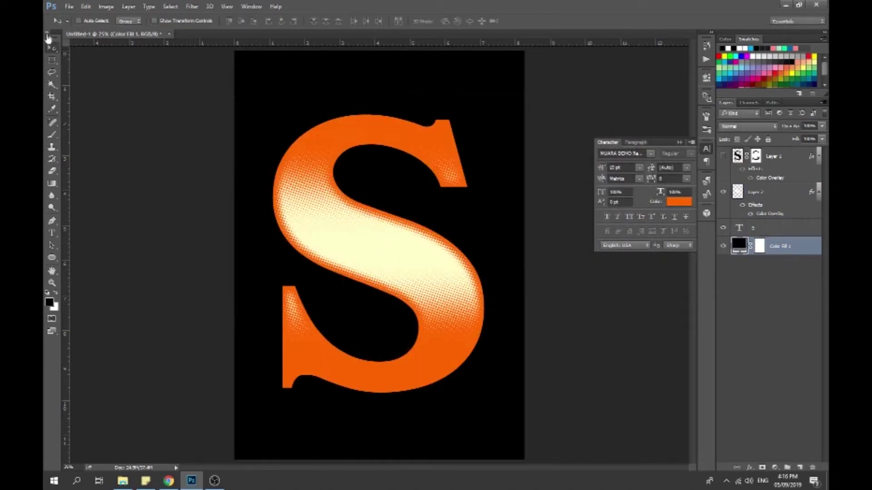
{"action": "left_click", "coordinate": [707, 152]}
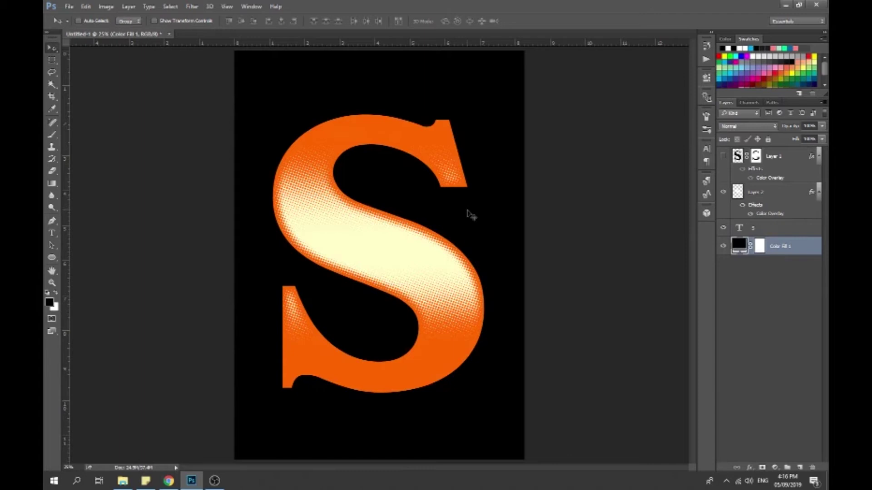
{"action": "left_click", "coordinate": [767, 233]}
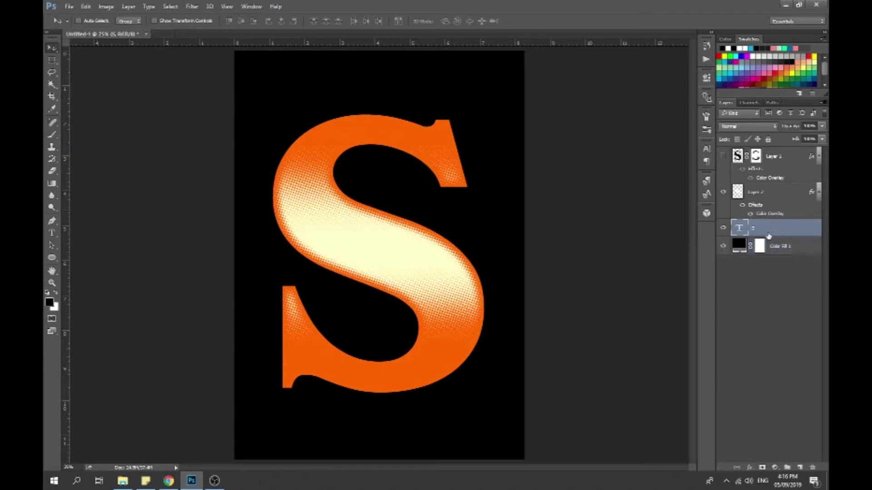